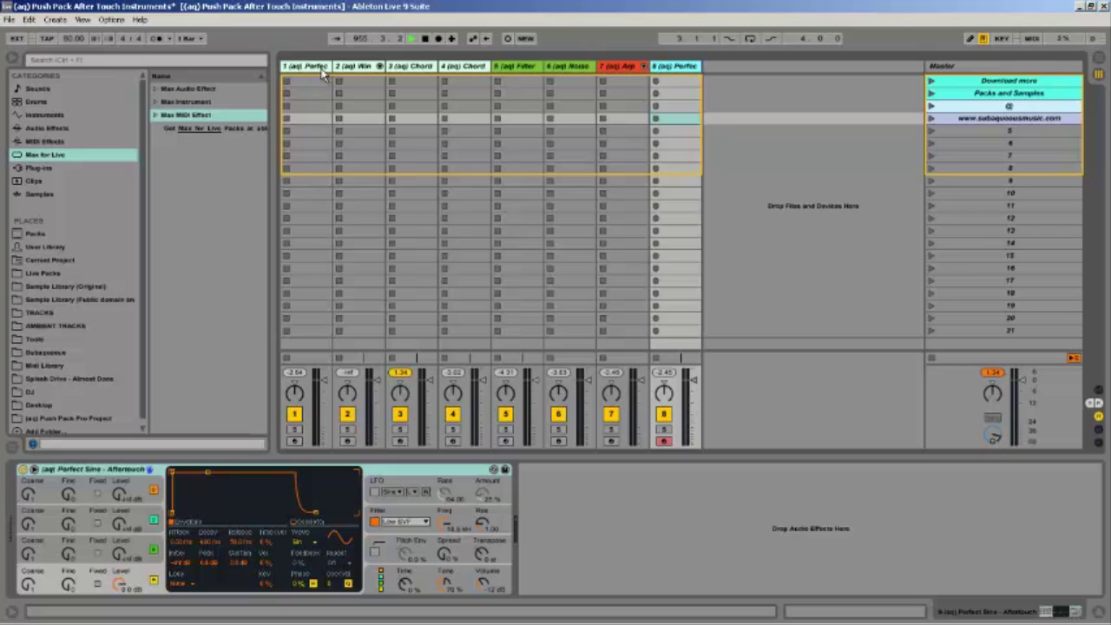
- Load Expression Control from an 'EXPRE' search and map its Aftertouch to oscillator A's Fine
click(219, 63)
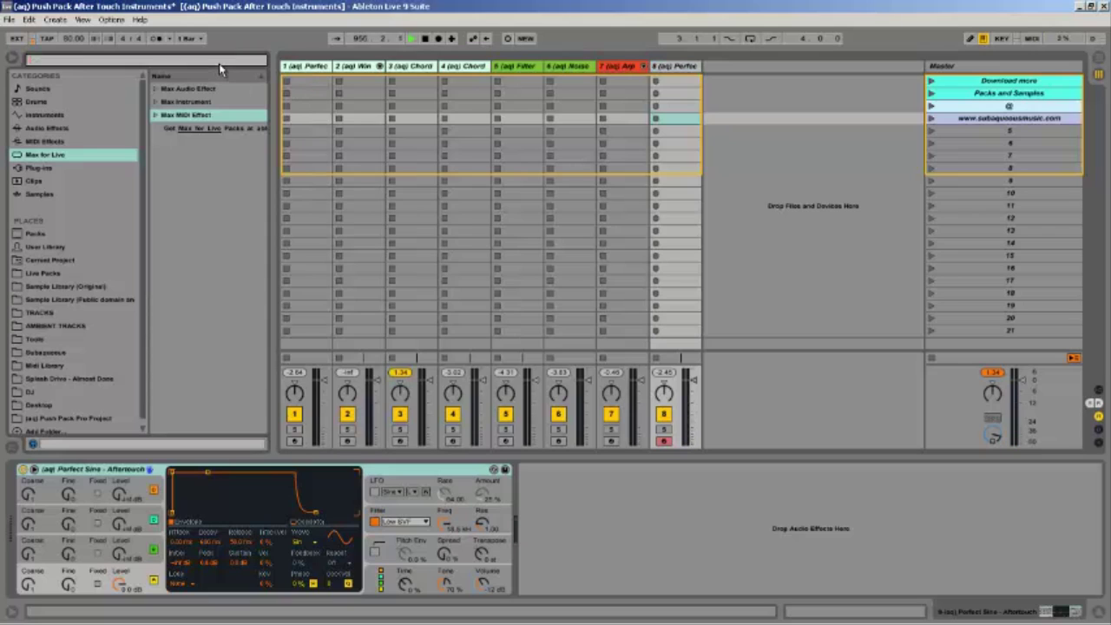
text(EXPRESS)
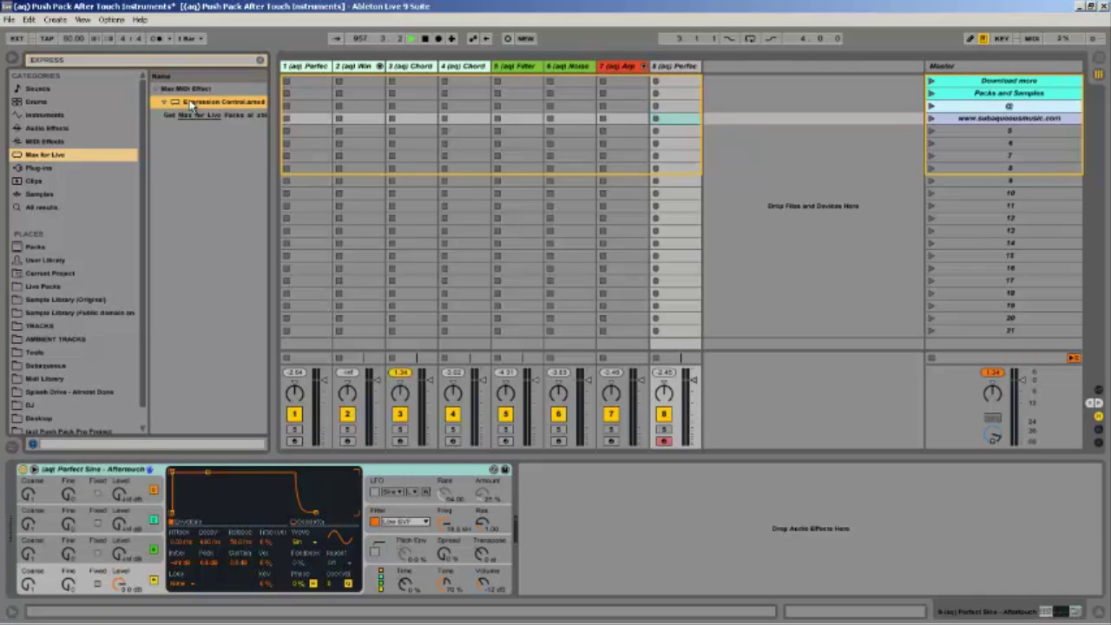
key(Return)
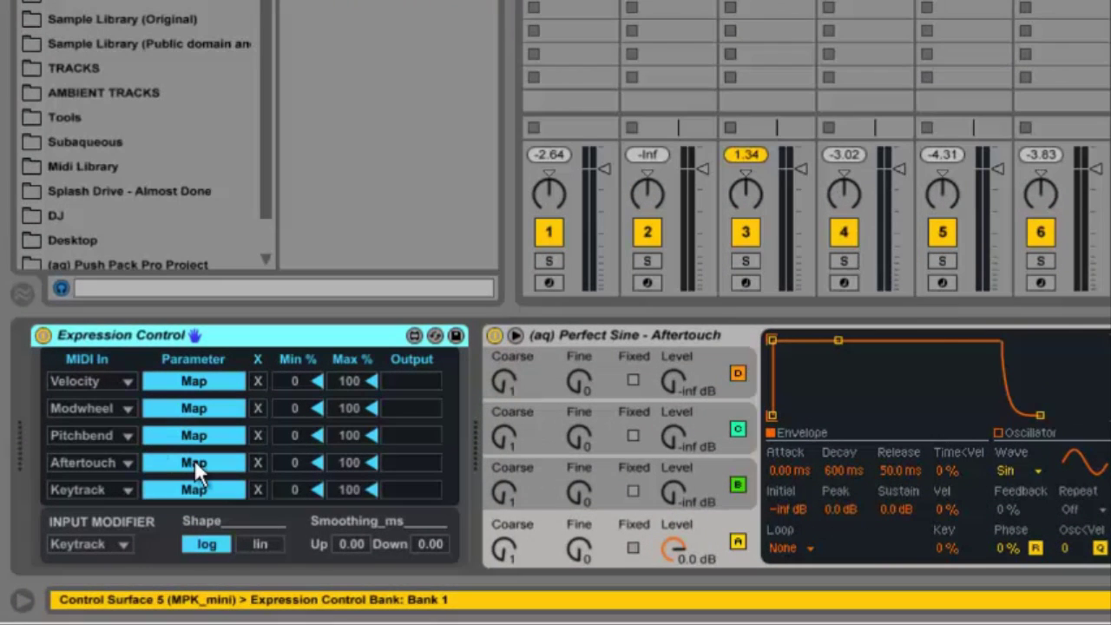
click(194, 462)
click(580, 551)
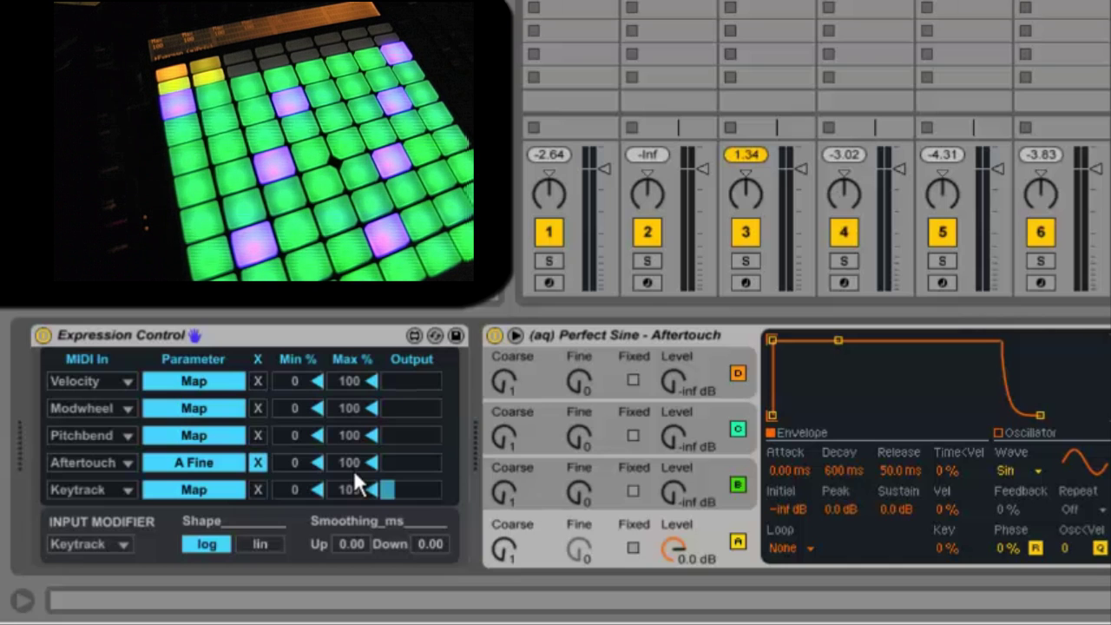
click(565, 550)
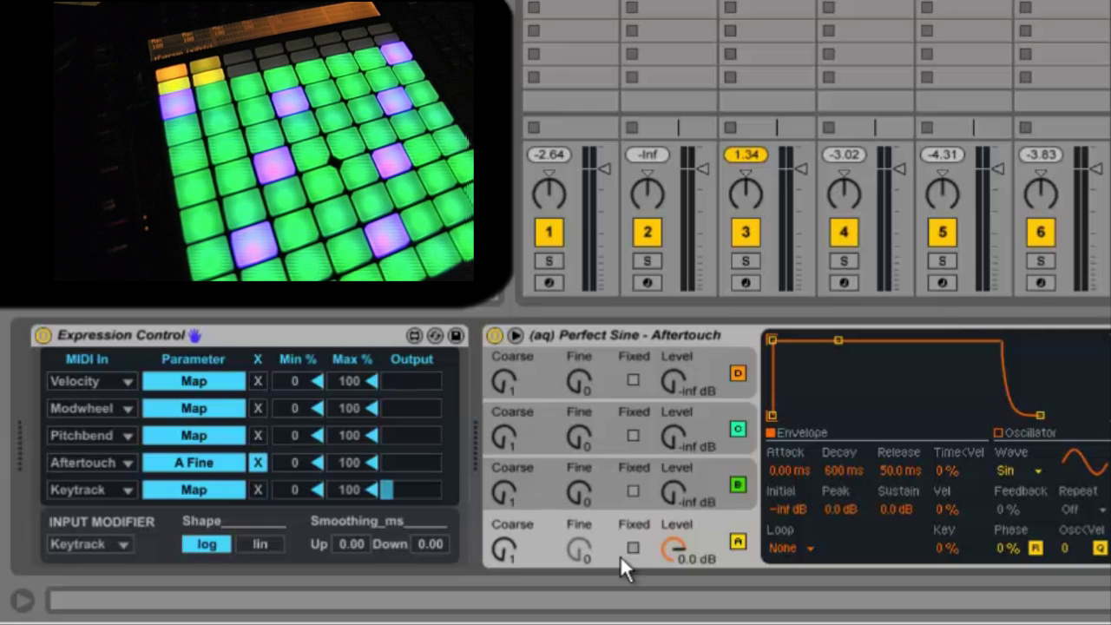
- Replace Expression Control with Aftertouch - Threshold and map its output to oscillator A's Fine
click(348, 344)
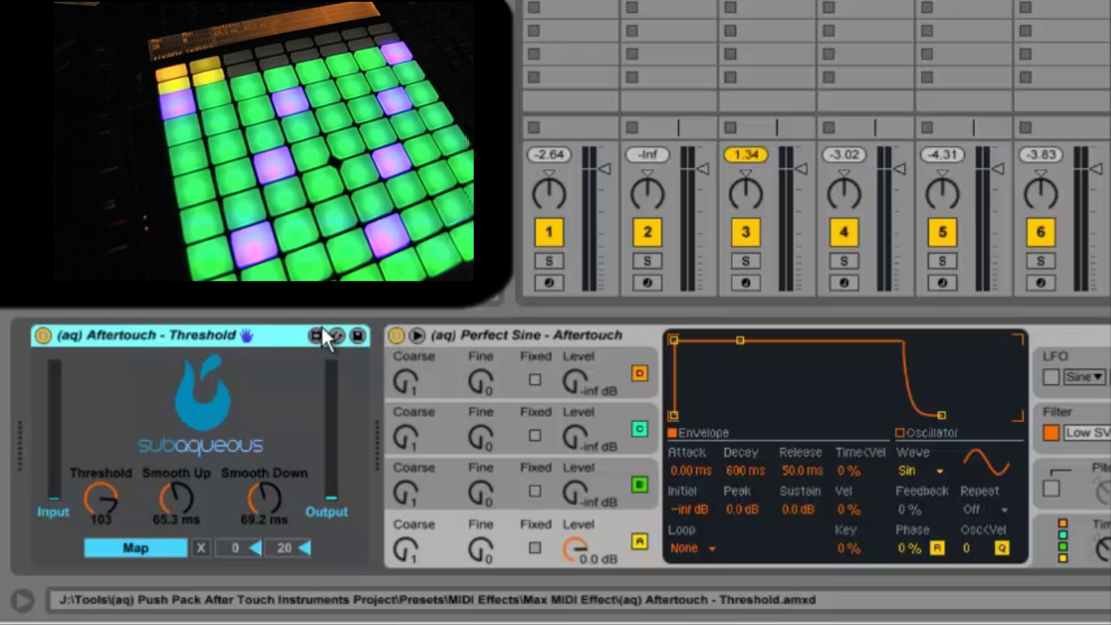
click(161, 555)
click(479, 550)
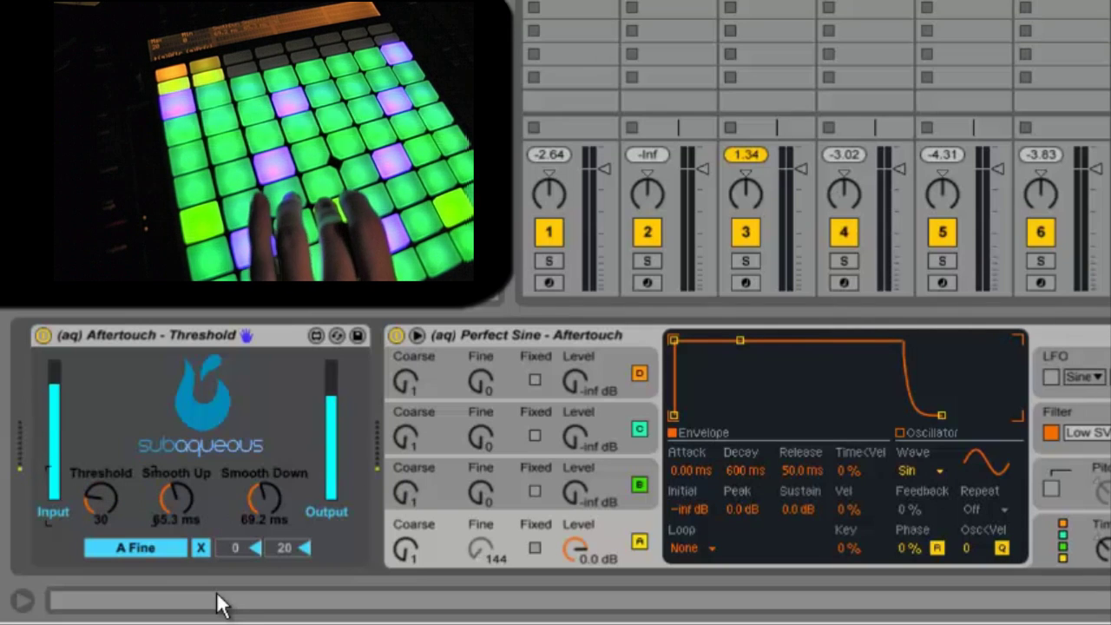
- Try Threshold values of 96 and 64 while playing pads, leaving it at 113
drag(100, 499, 177, 365)
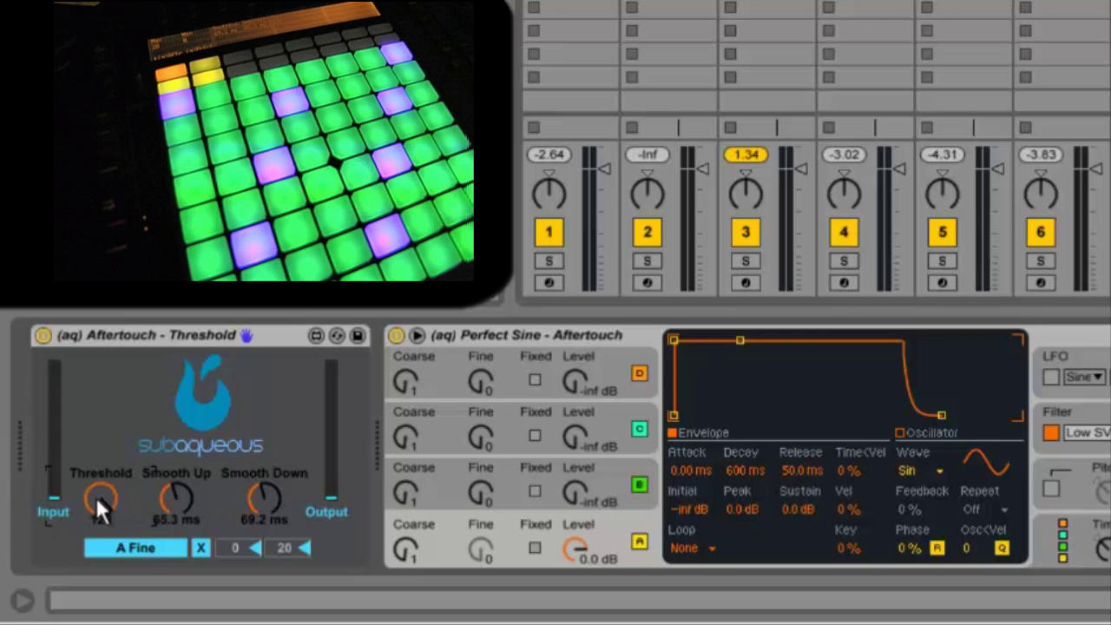
drag(118, 520, 113, 576)
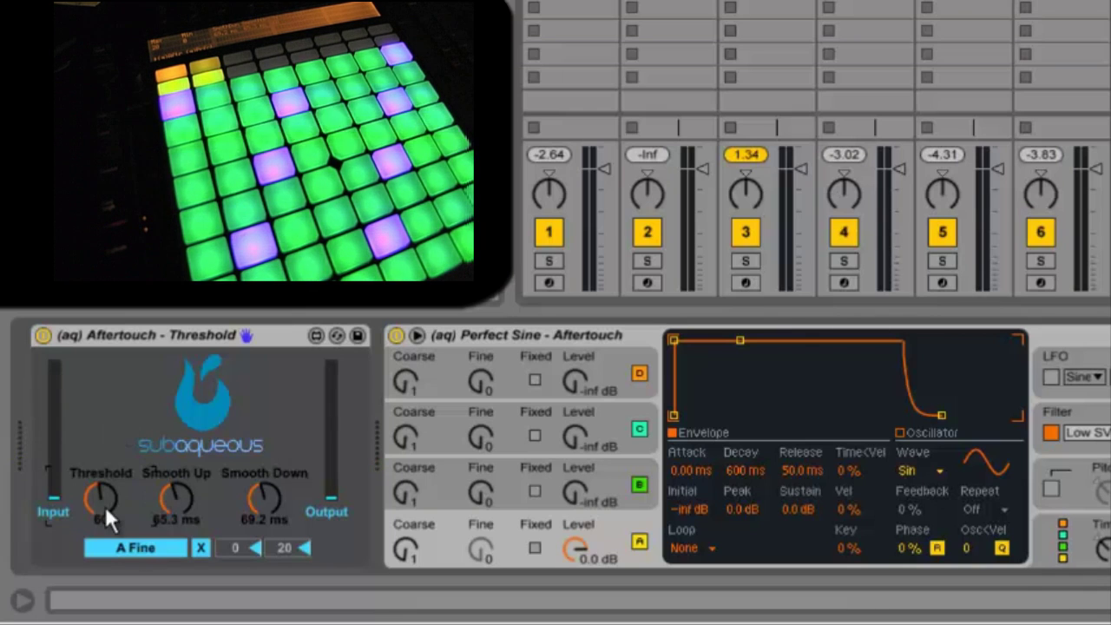
drag(105, 506, 132, 416)
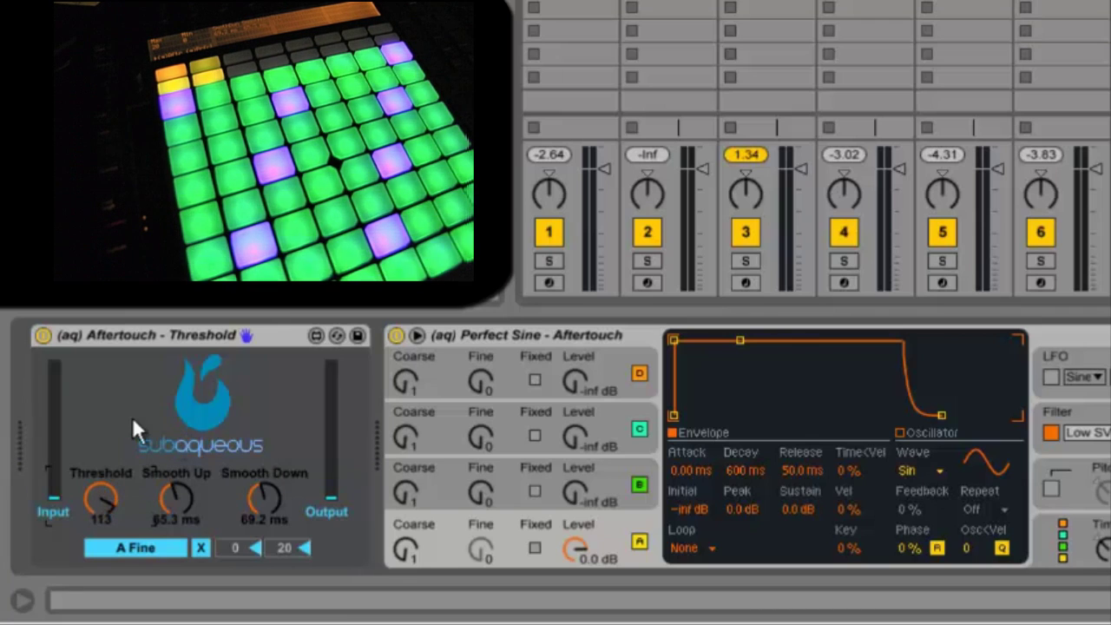
- Drop Smooth Up to 0.00 ms and Smooth Down to 2.90 ms, briefly trying 1.00 s Smooth Up
drag(173, 493, 187, 560)
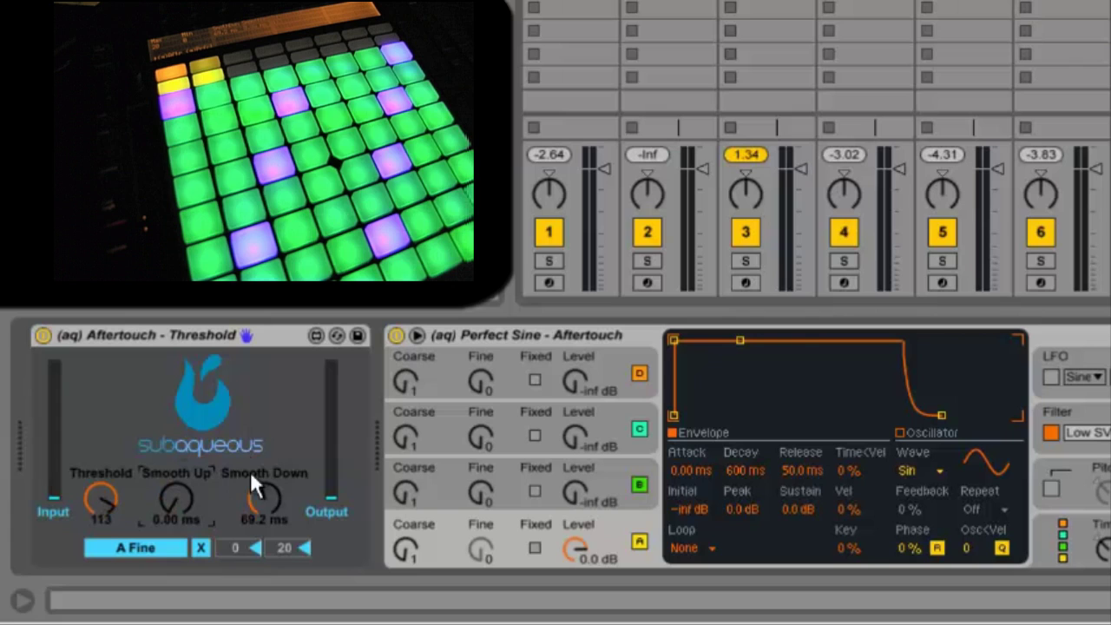
drag(250, 471, 270, 572)
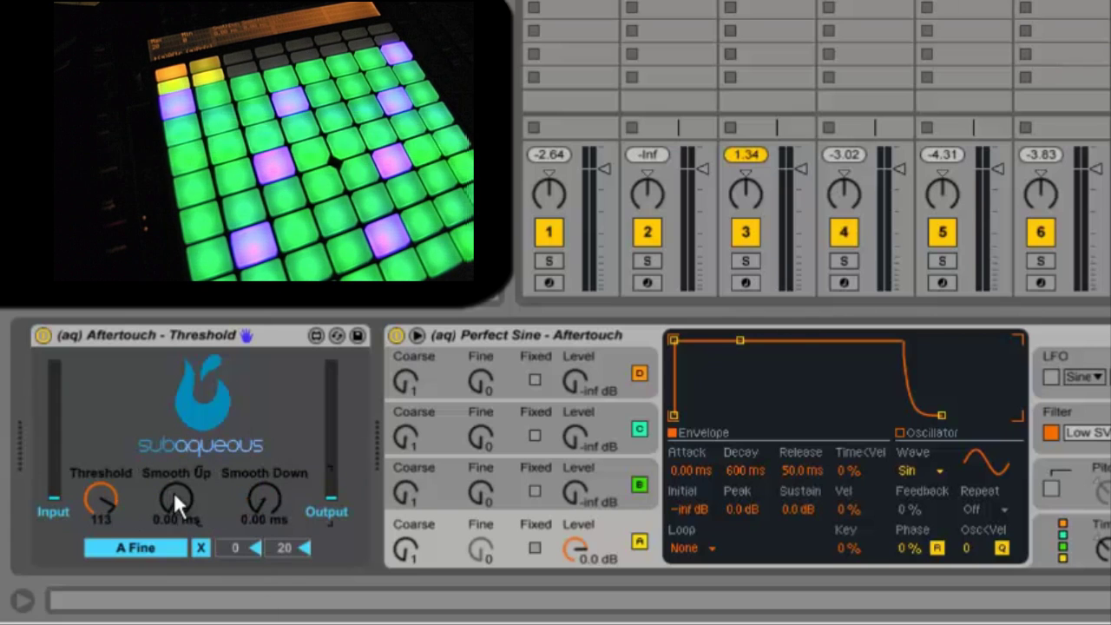
drag(174, 492, 174, 434)
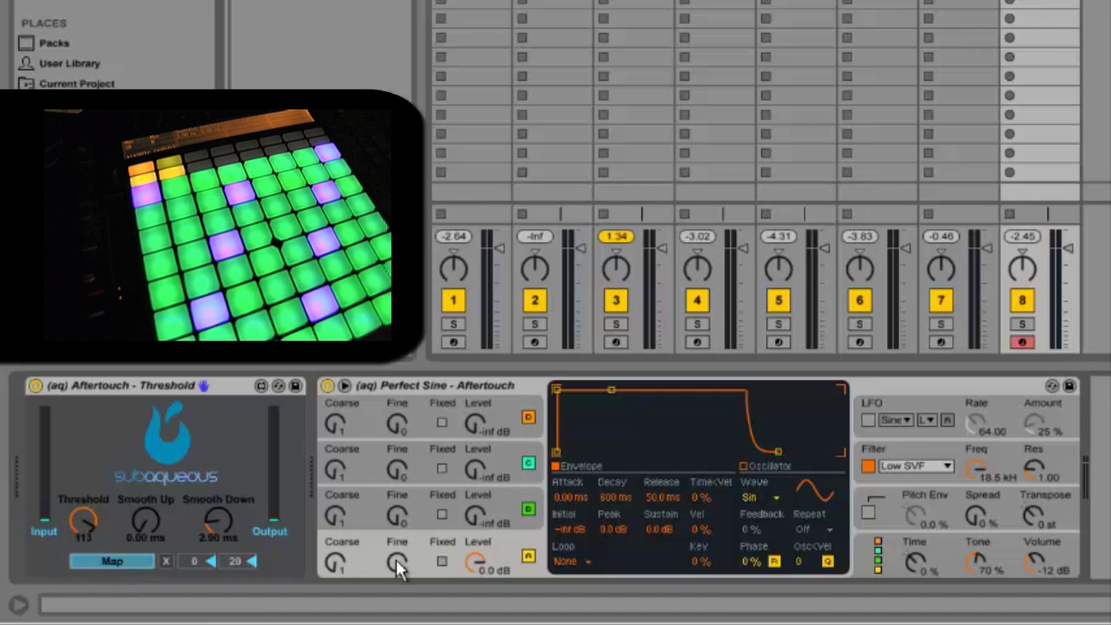
- Briefly map the device to track 8's volume and pan, removing each mapping
click(1066, 250)
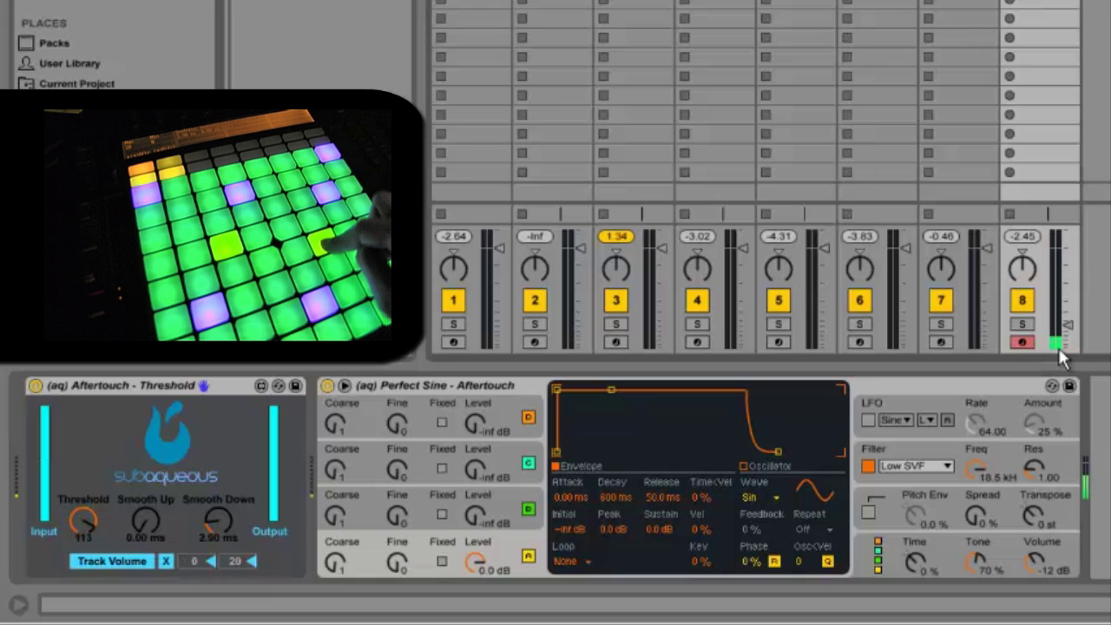
click(165, 562)
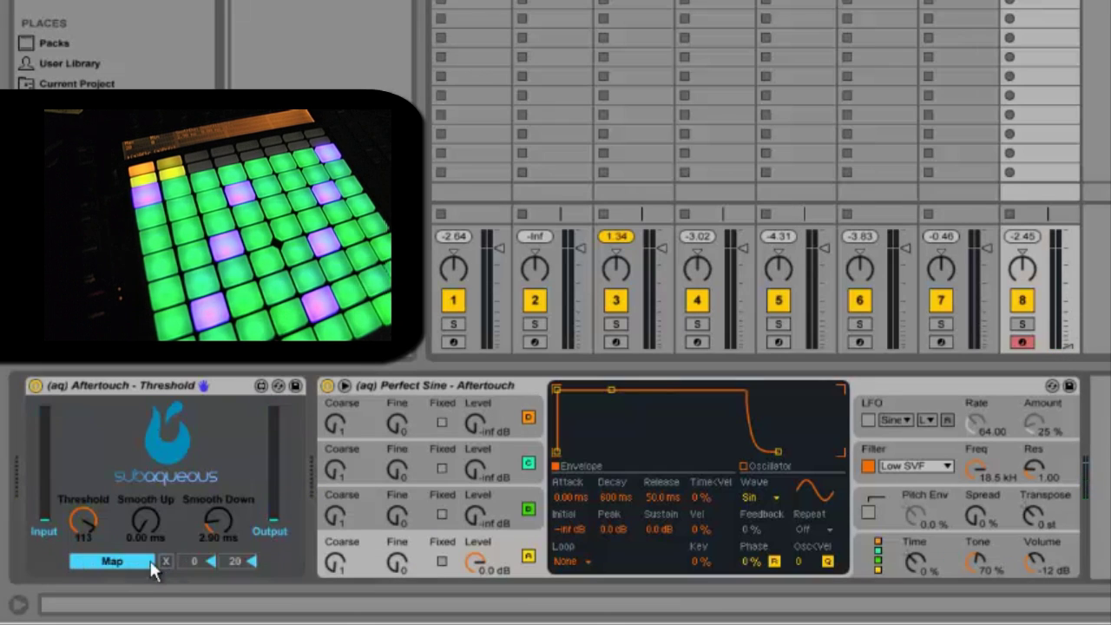
click(1022, 269)
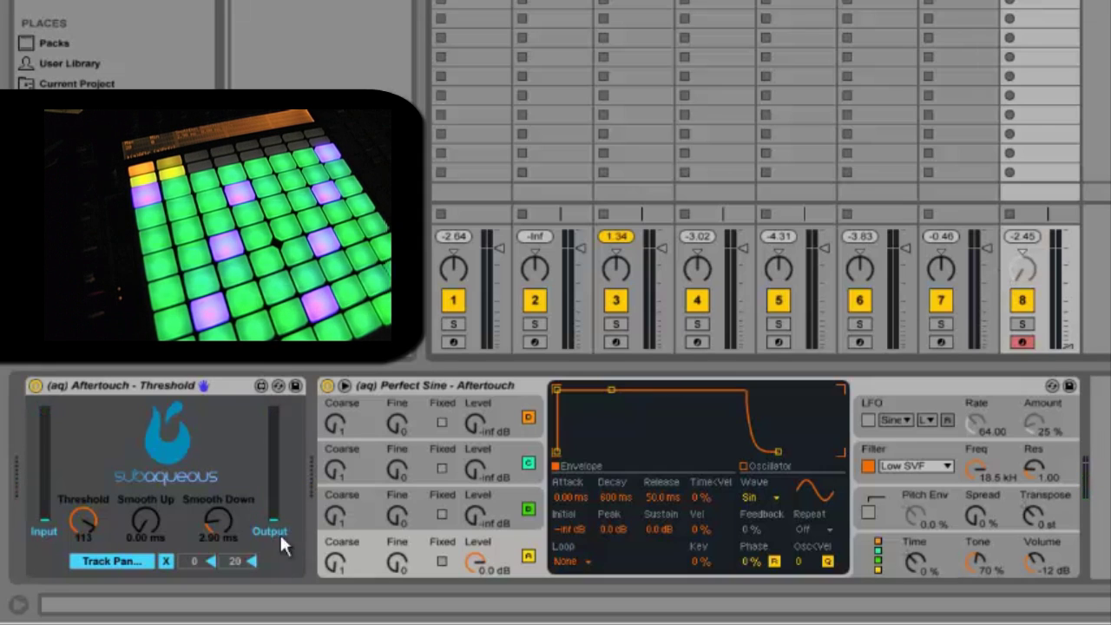
click(166, 561)
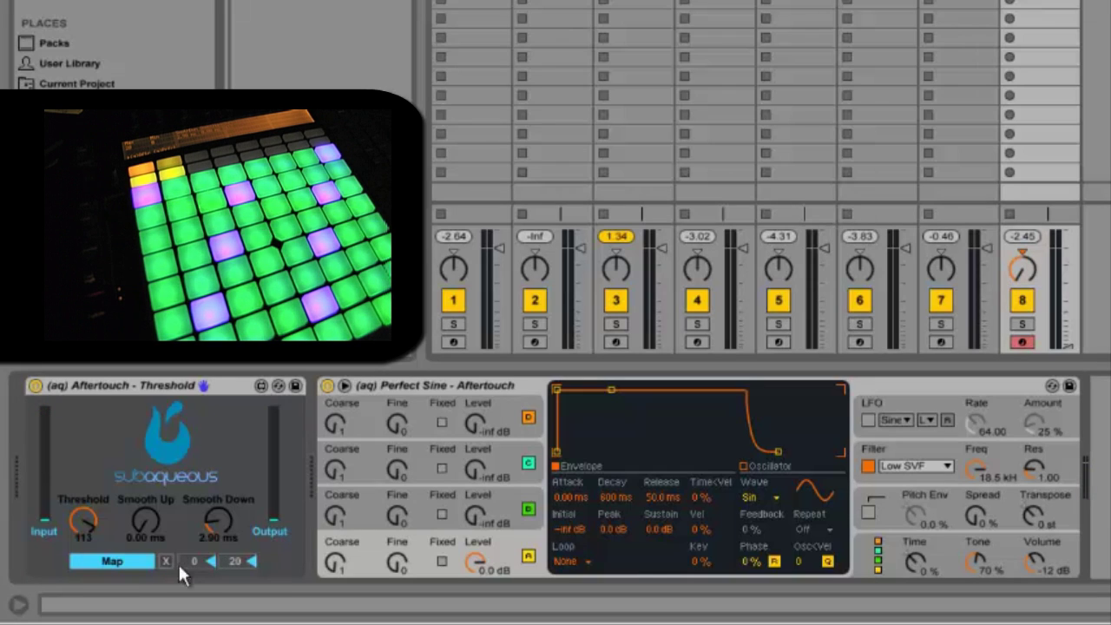
- Set the Threshold output range to minimum 50 and maximum 100
click(197, 562)
text(50)
key(Return)
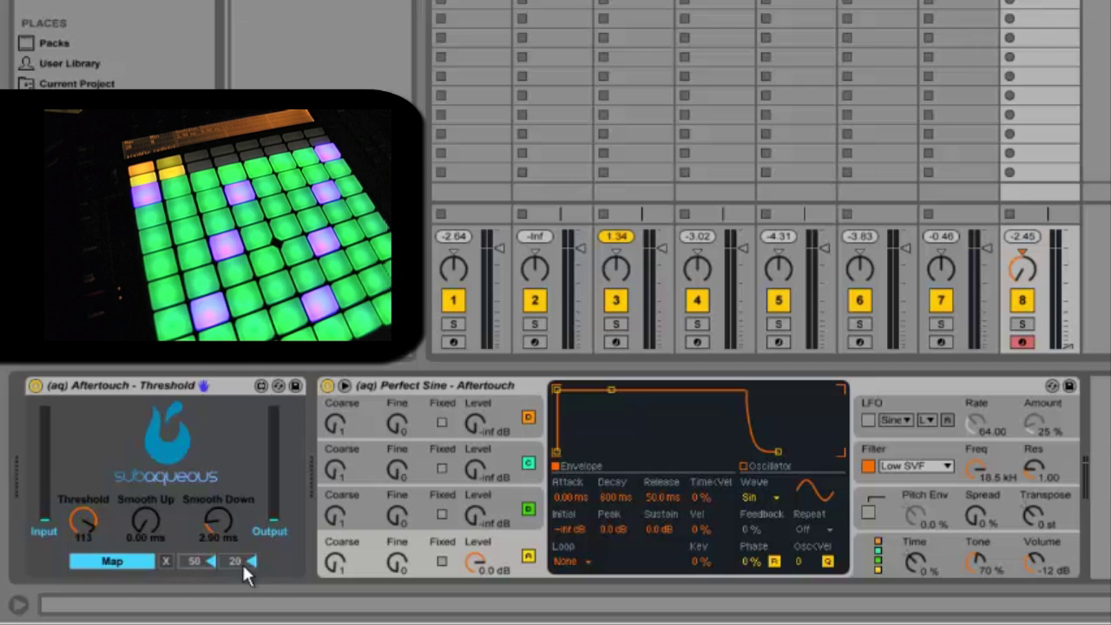
click(230, 560)
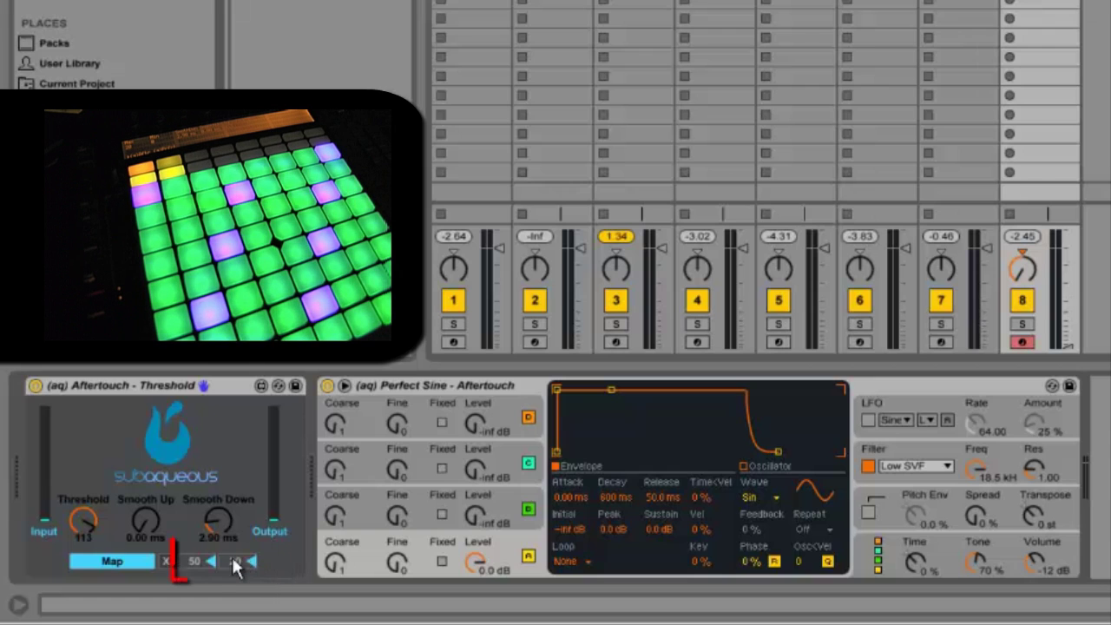
text(100)
key(Return)
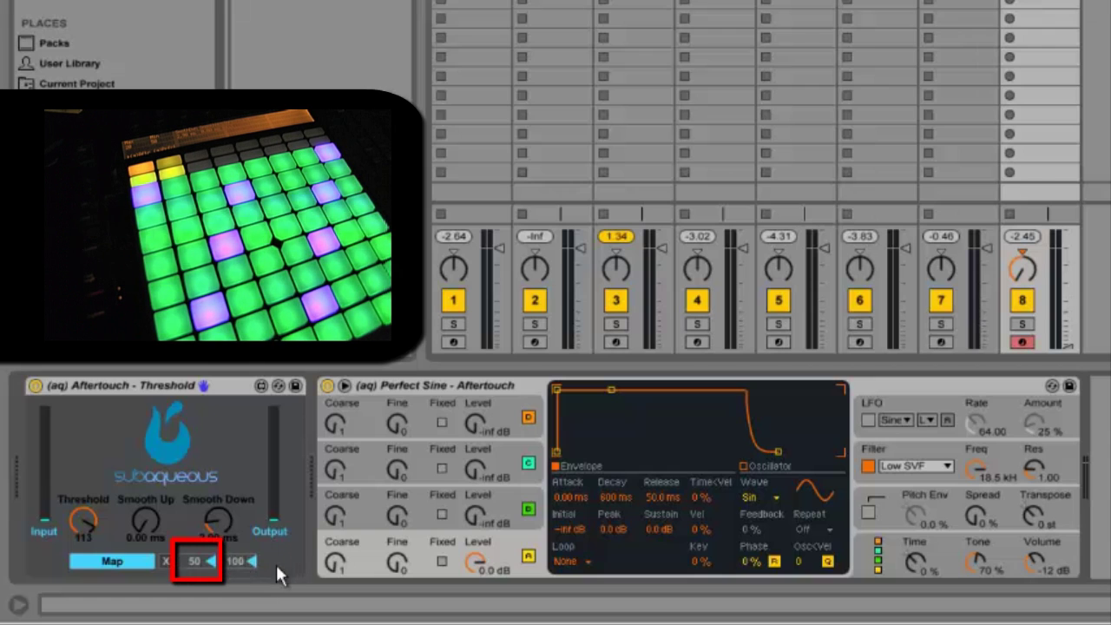
- Map the Threshold output to Perfect Sine's oscillator A Fine, which rests at 500
click(134, 560)
click(395, 564)
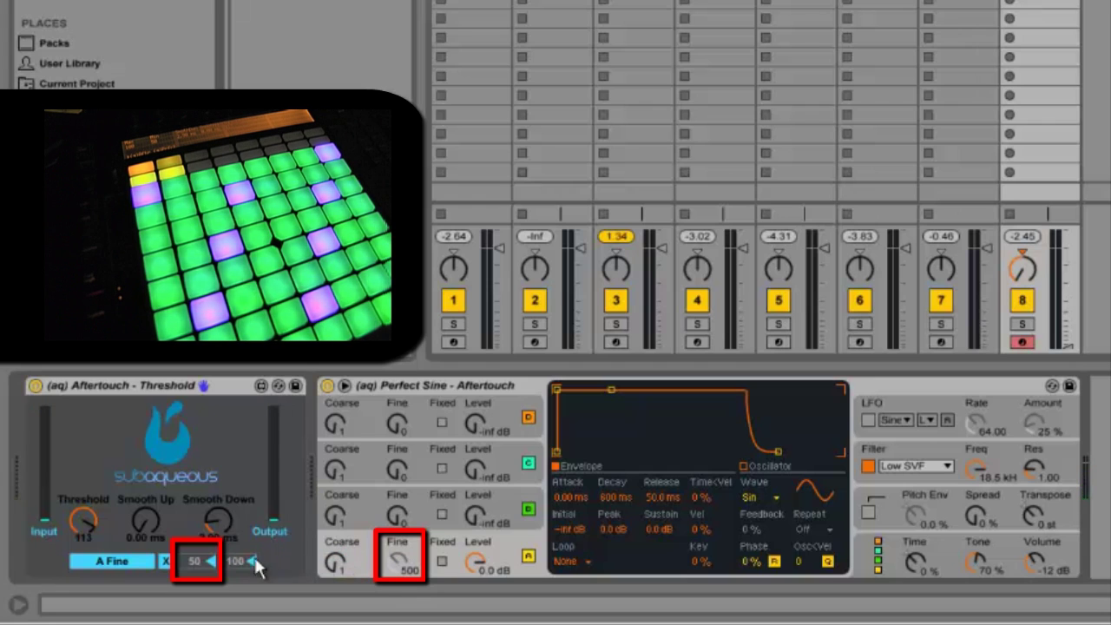
- Experiment with the range's min and max values, ending at minimum 0 and maximum 10
mouse_move(198, 563)
mouse_down()
mouse_move(221, 605)
mouse_move(180, 566)
mouse_up()
text(0)
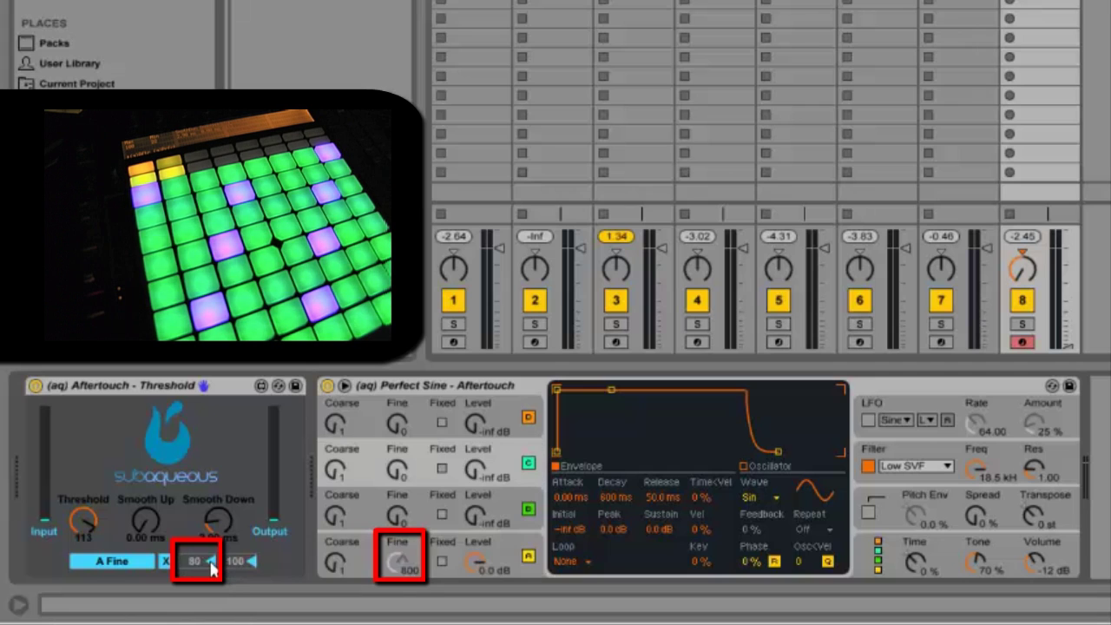
drag(202, 564, 200, 385)
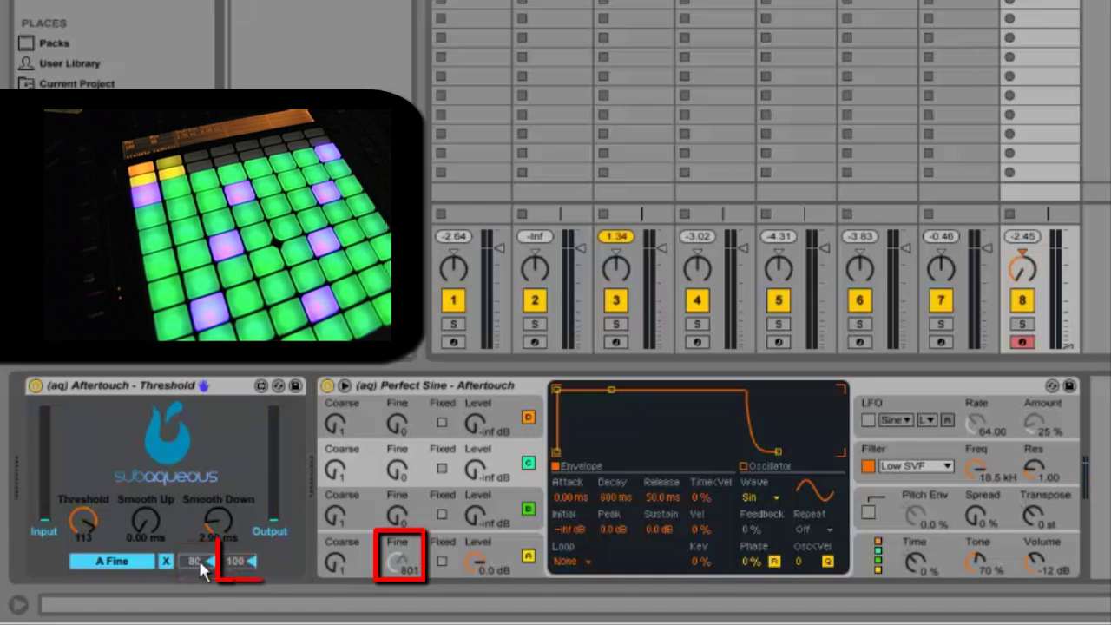
drag(237, 563, 263, 623)
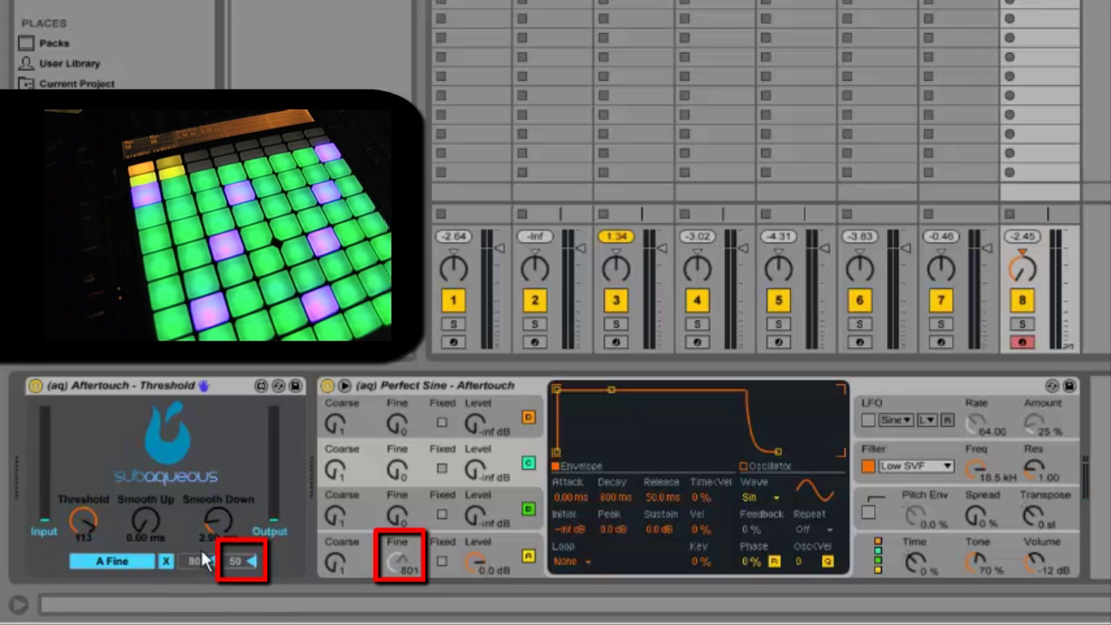
drag(211, 562, 241, 564)
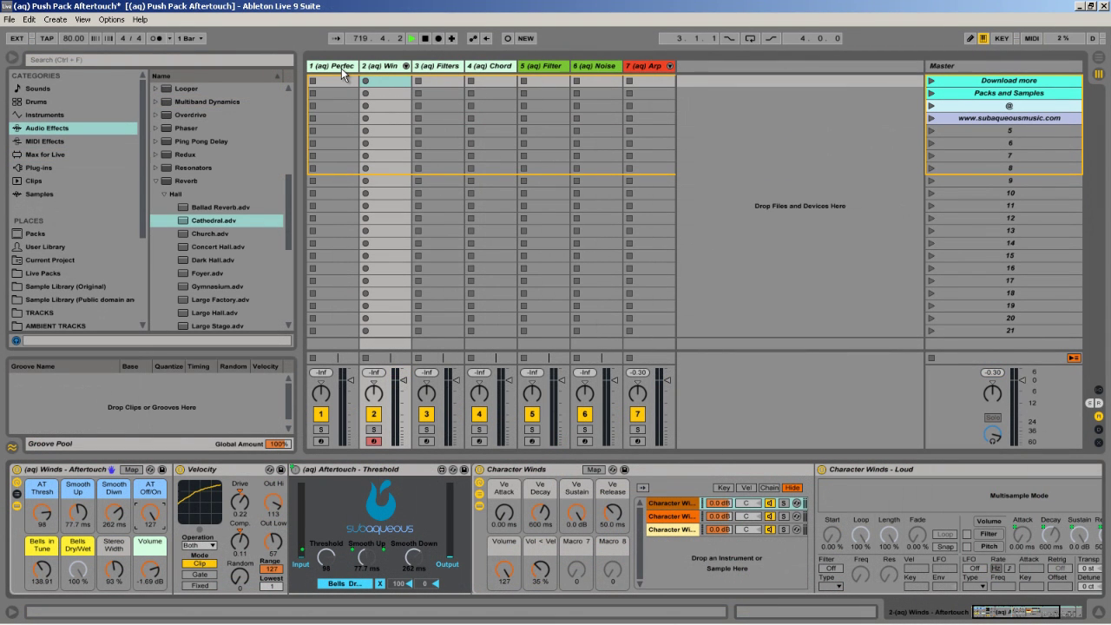
- View the Perfect Sine, Filters, Chords, Filter Wet Bass and Arp tracks, then raise Filterscape's Attack
click(341, 68)
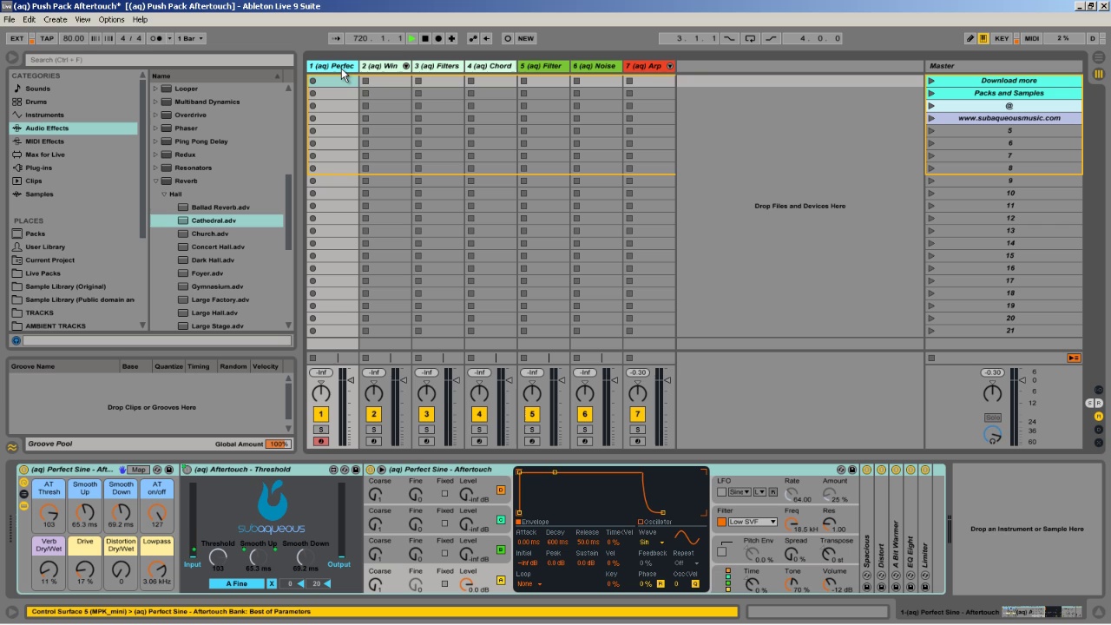
click(447, 66)
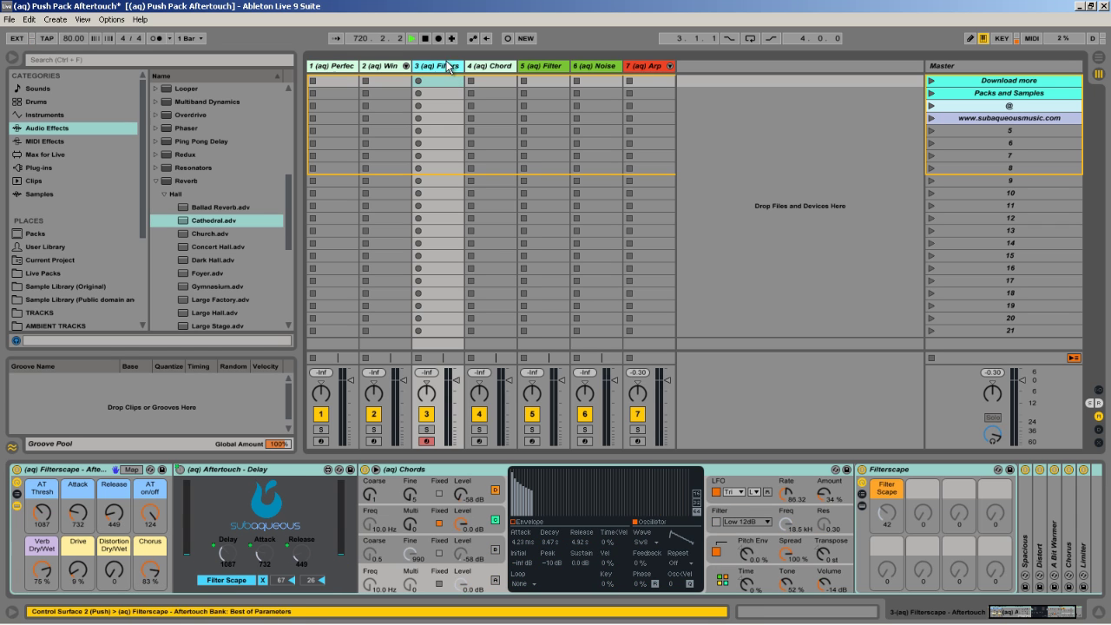
click(497, 70)
click(538, 68)
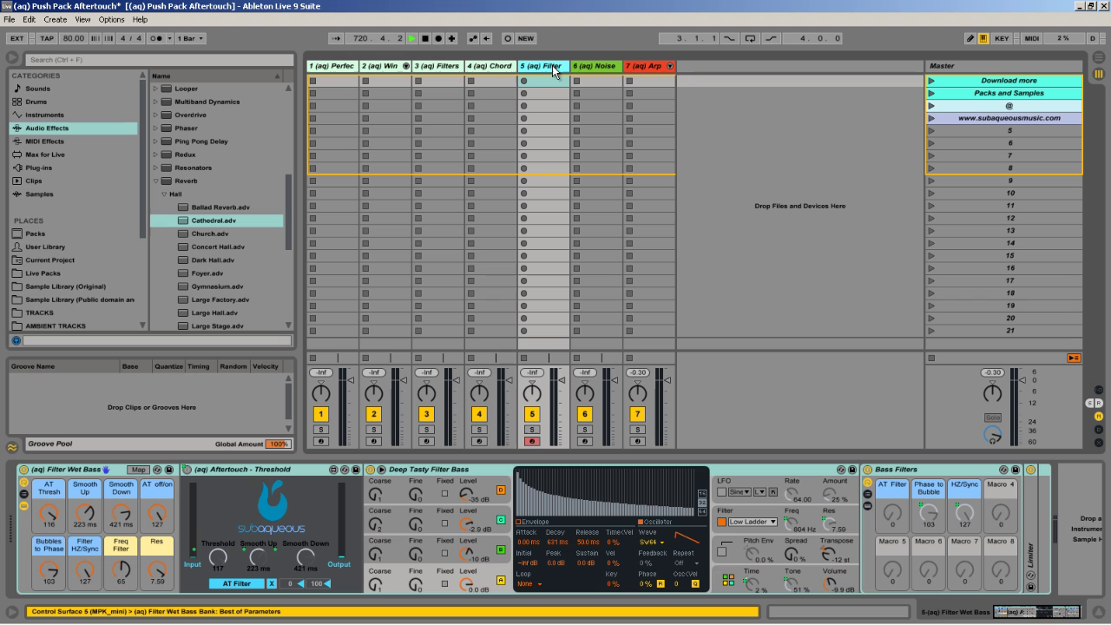
click(634, 70)
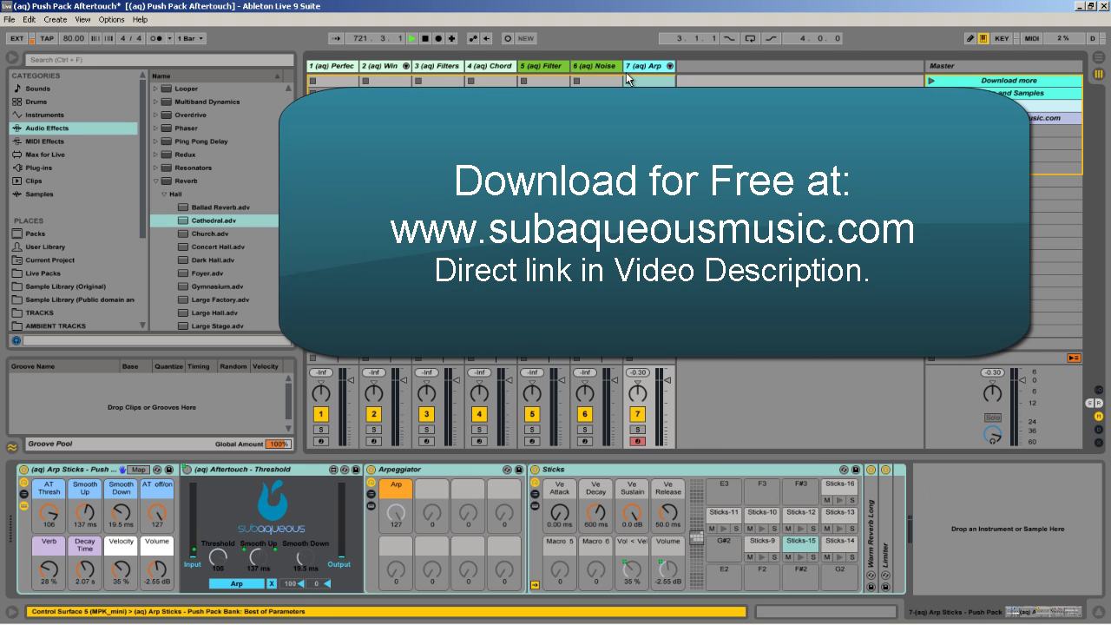
click(433, 65)
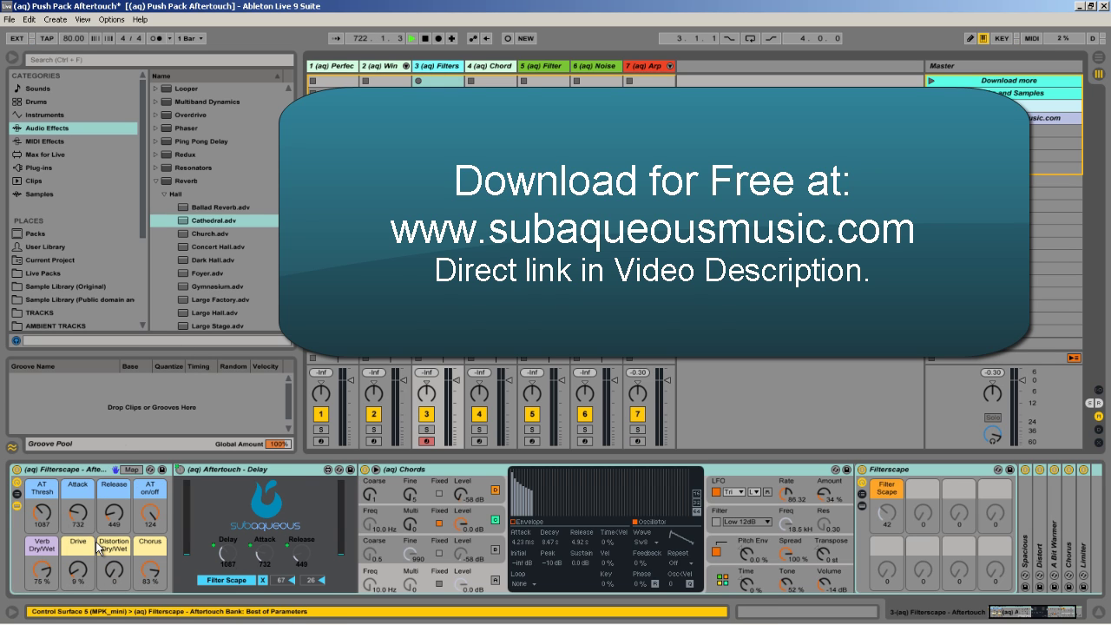
drag(78, 519, 47, 512)
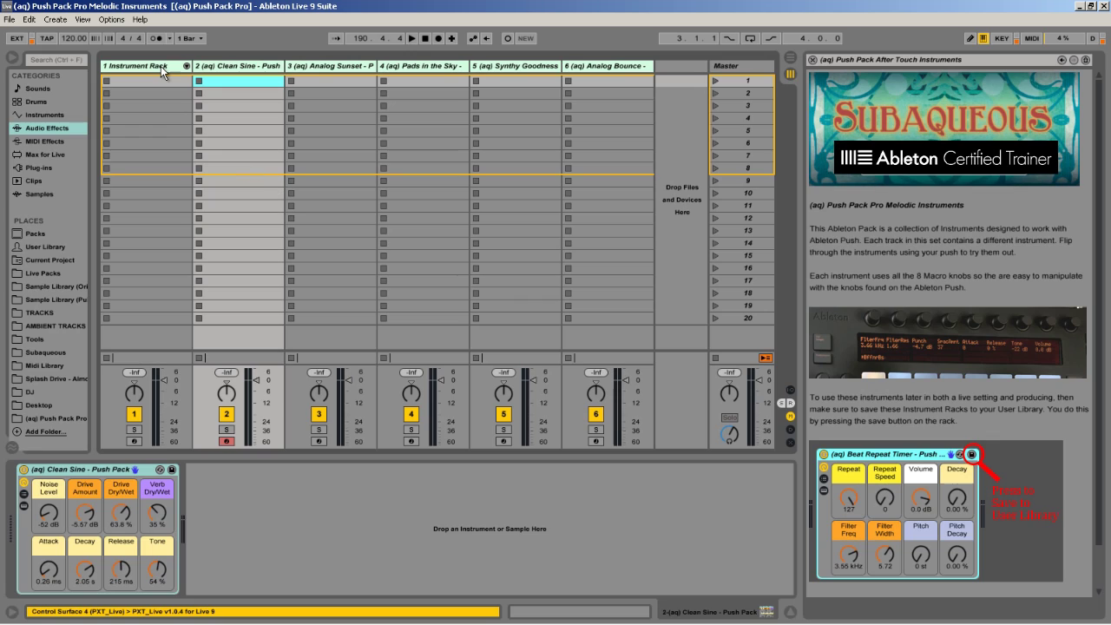
- Select the Instrument Rack track to show its LB Rhodes MKII rack
click(161, 66)
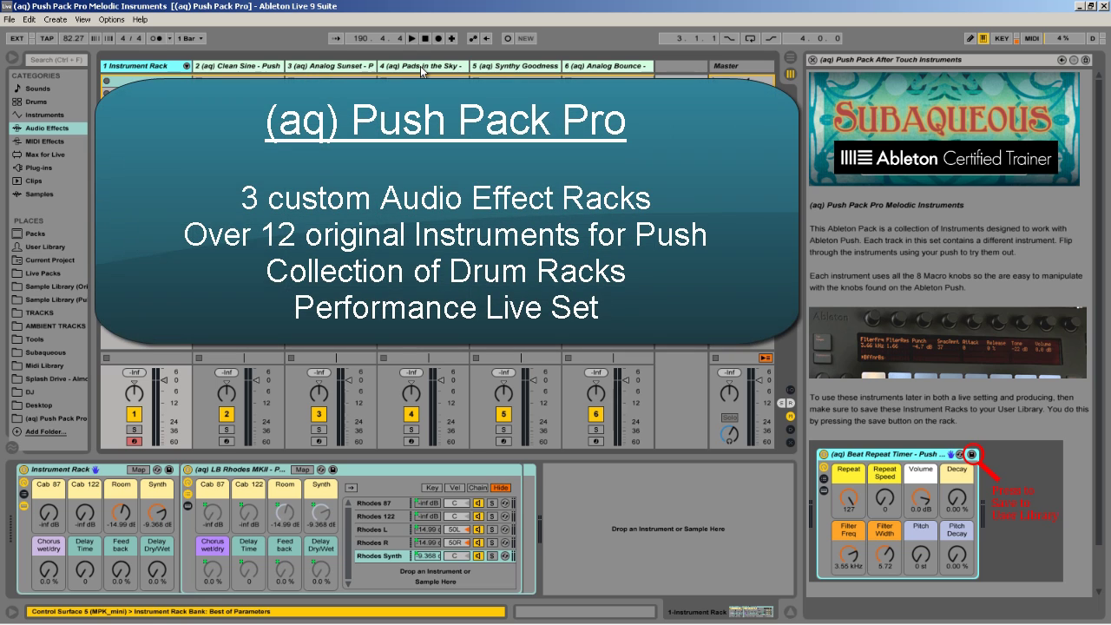